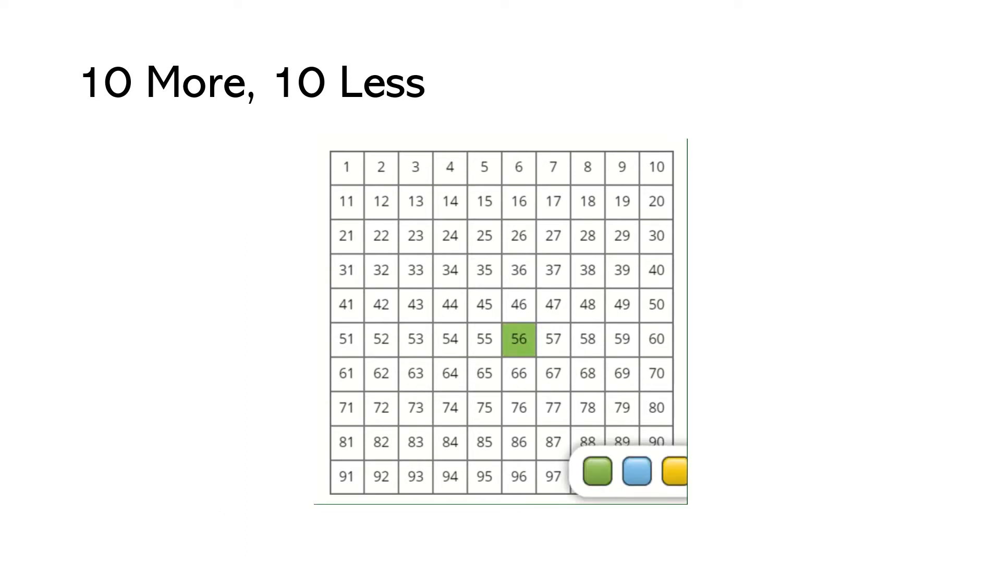
- Leave only 56 shaded green on the hundreds chart with the colour palette closed
{"action": "left_click", "coordinate": [638, 475]}
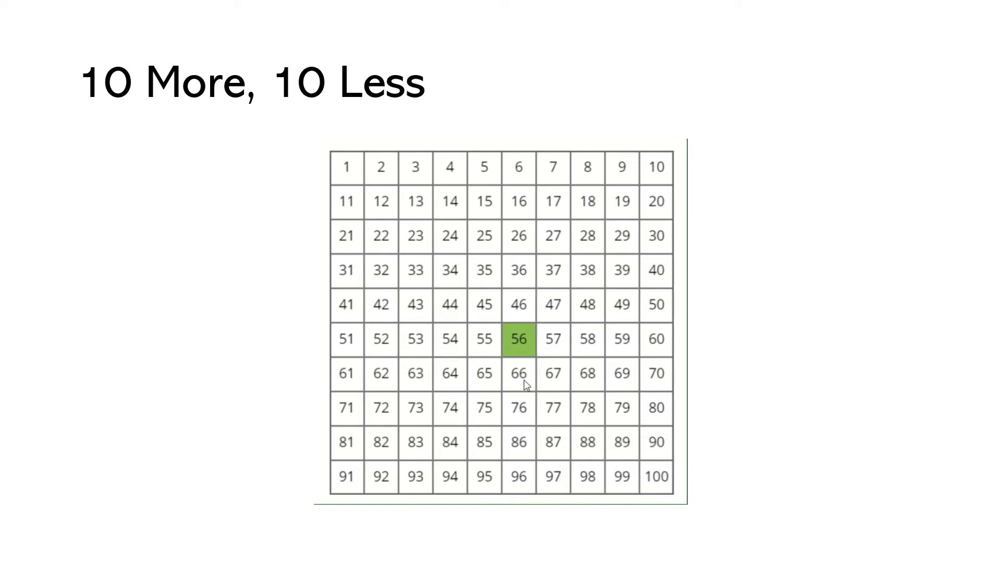